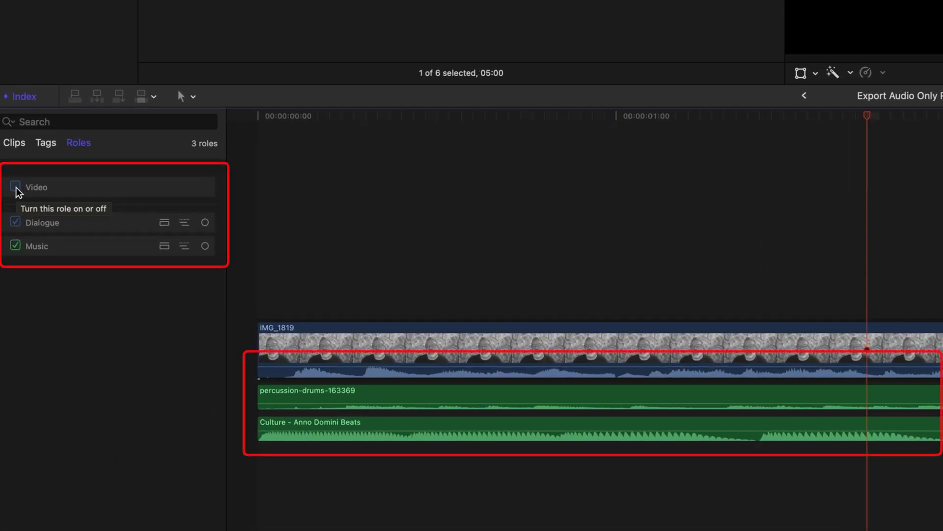
# - Uncheck the Dialogue role in the Timeline Index Roles list
pyautogui.click(15, 222)
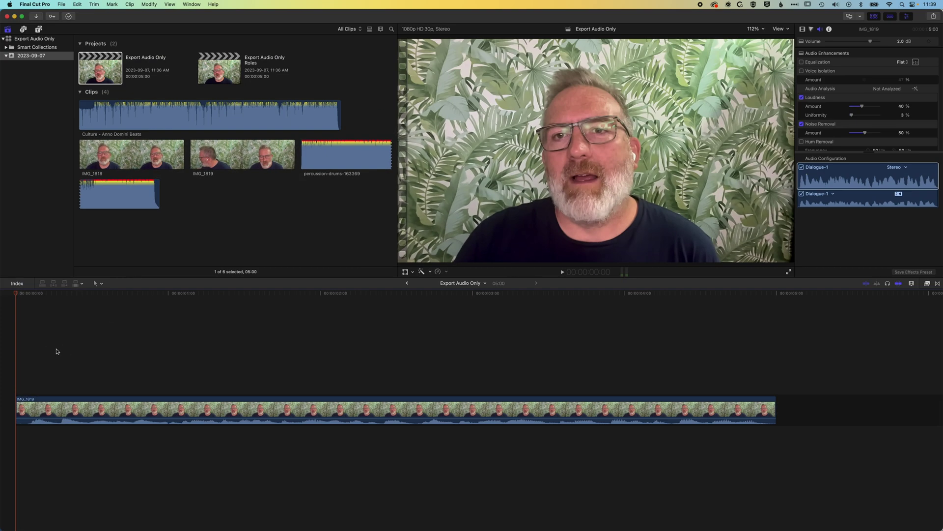
# - Scrub the playhead along the timeline ruler to 00:00:02:08
pyautogui.click(63, 293)
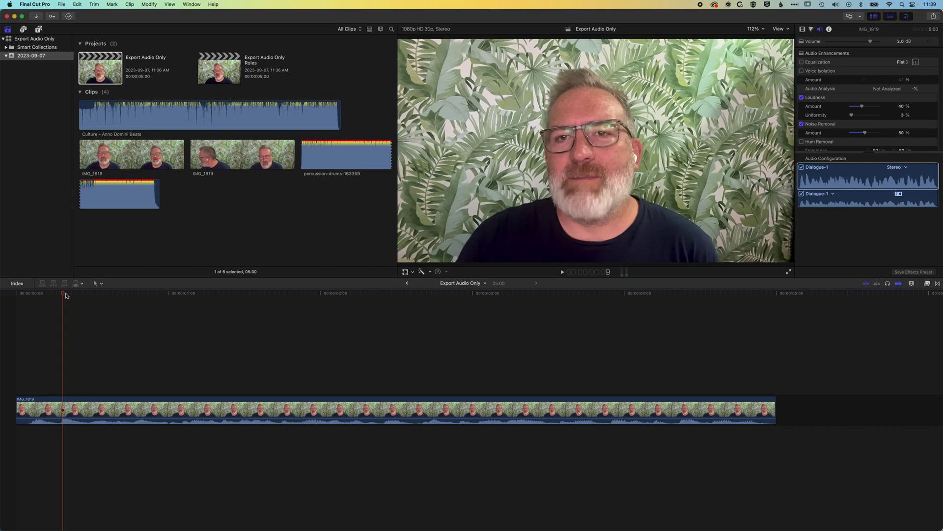
pyautogui.moveTo(65, 295); pyautogui.dragTo(364, 295)
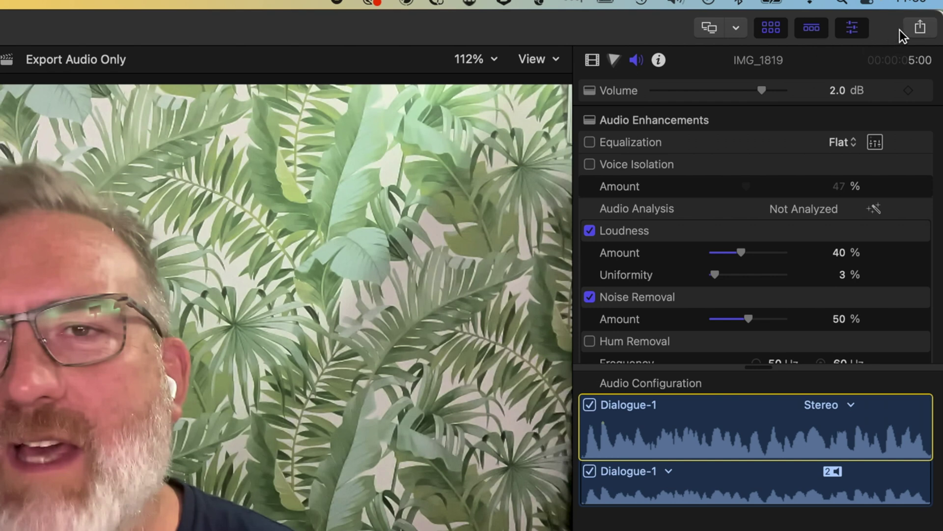
# - Start a Share > Master File export and set its Format to Audio Only
pyautogui.click(921, 28)
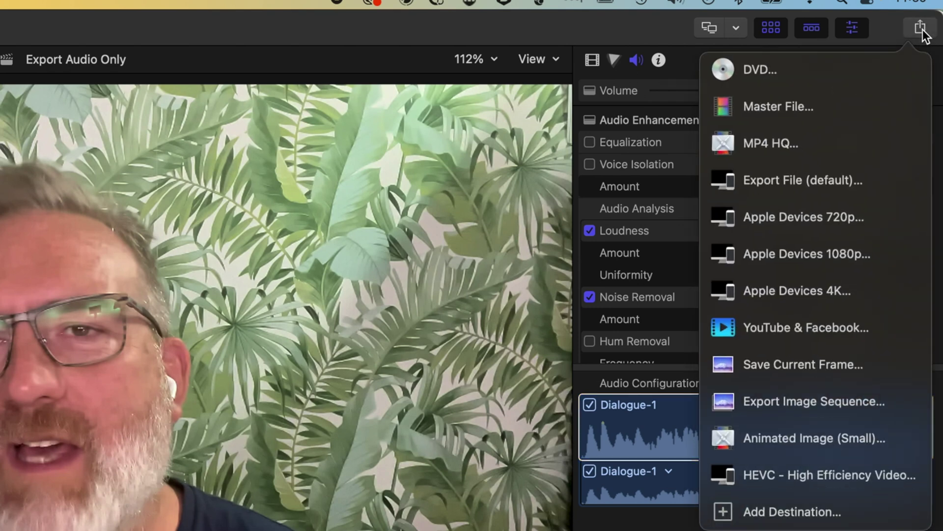
pyautogui.click(818, 110)
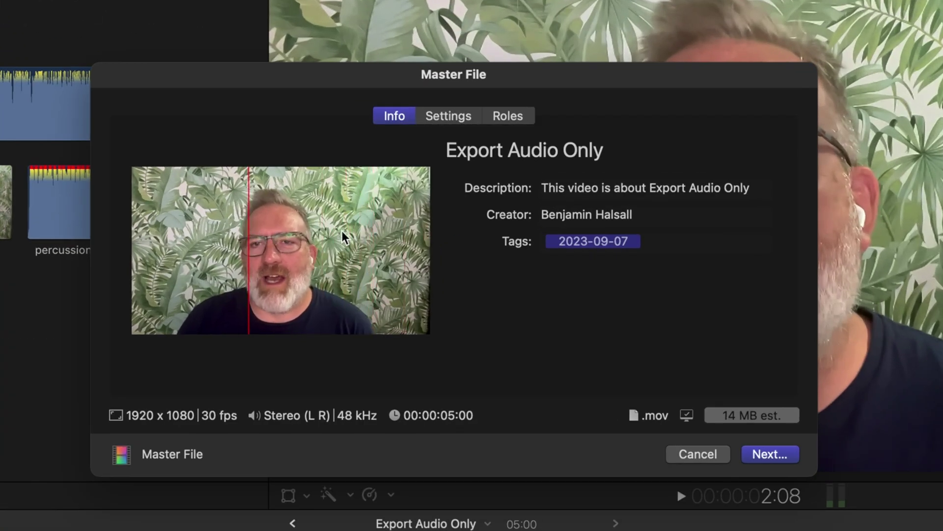
pyautogui.click(454, 117)
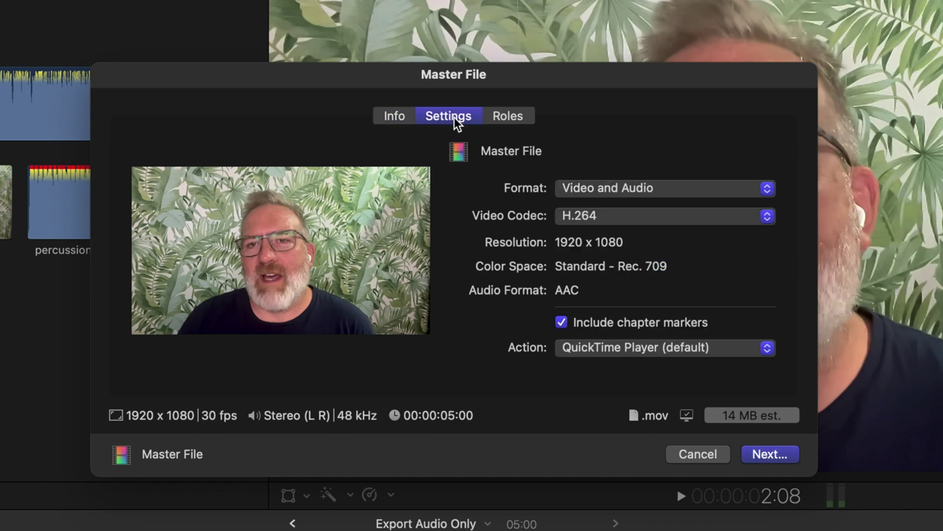
pyautogui.click(593, 187)
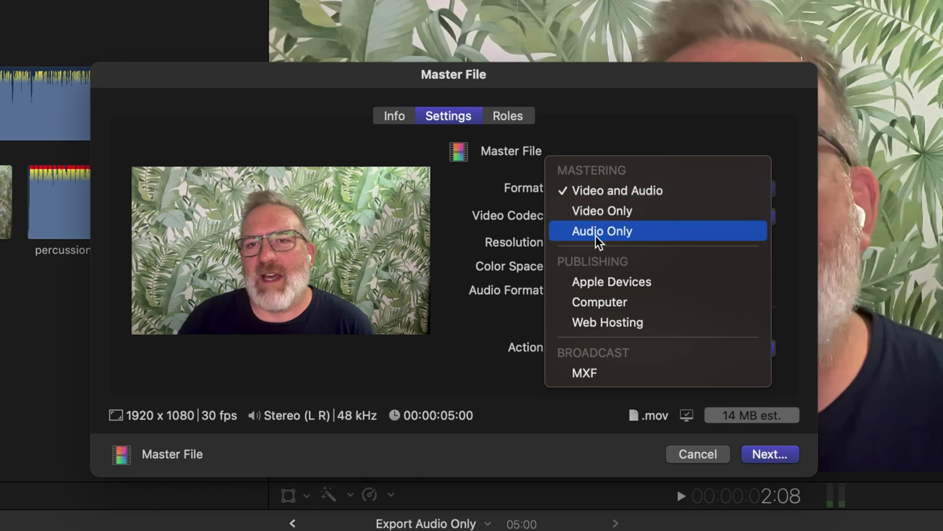
pyautogui.click(611, 232)
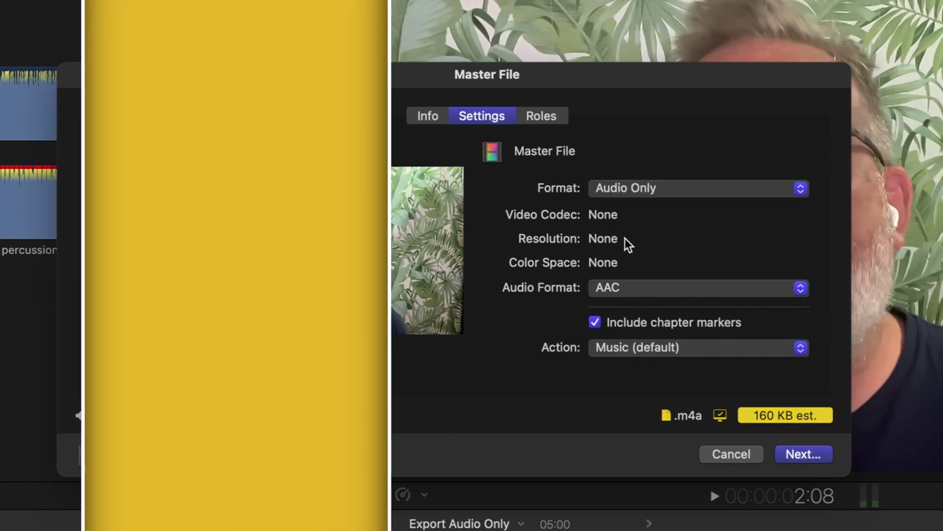
# - Set the Audio Format to MP3, giving an .mp3 file of about 160 KB
pyautogui.click(670, 287)
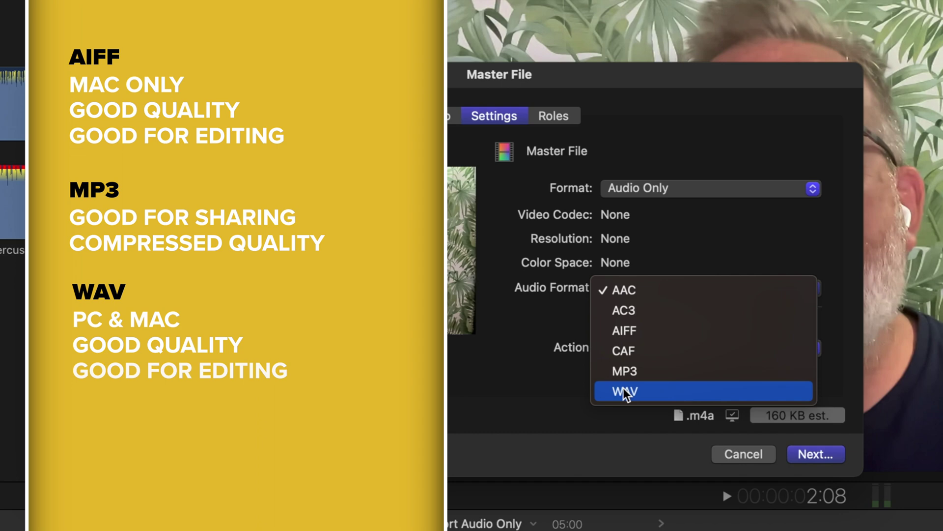
pyautogui.click(695, 374)
pyautogui.click(662, 285)
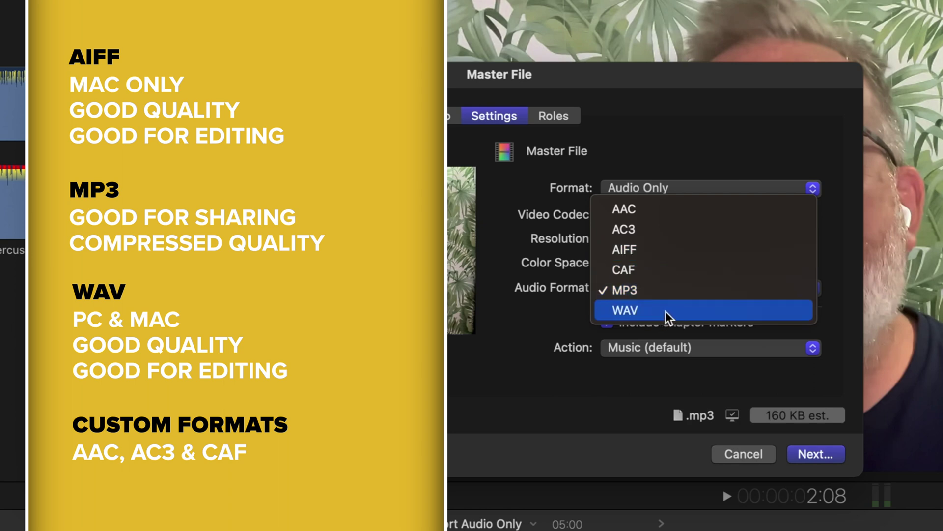
pyautogui.click(507, 317)
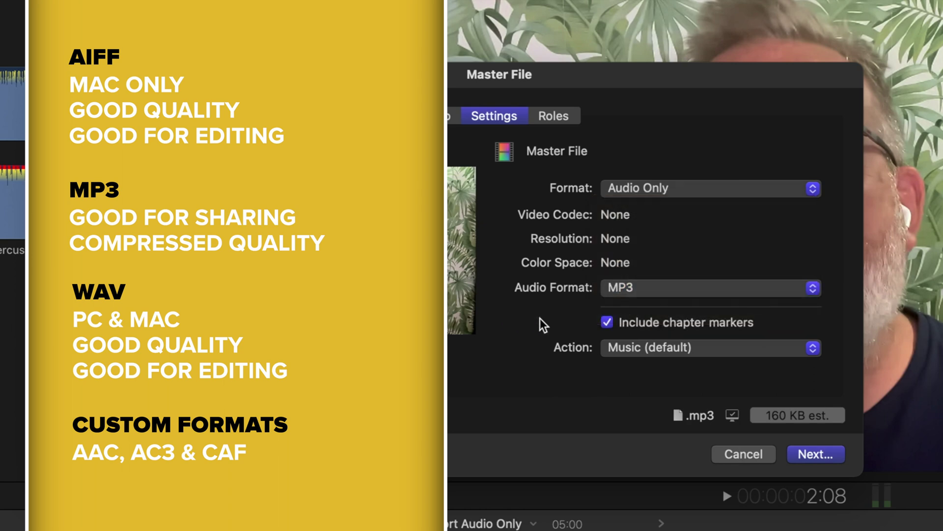
pyautogui.click(653, 290)
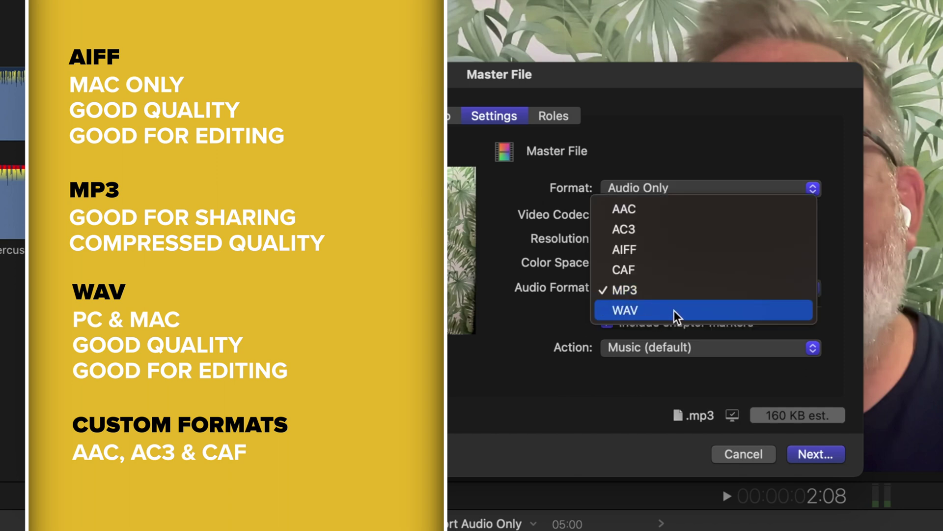
pyautogui.click(542, 332)
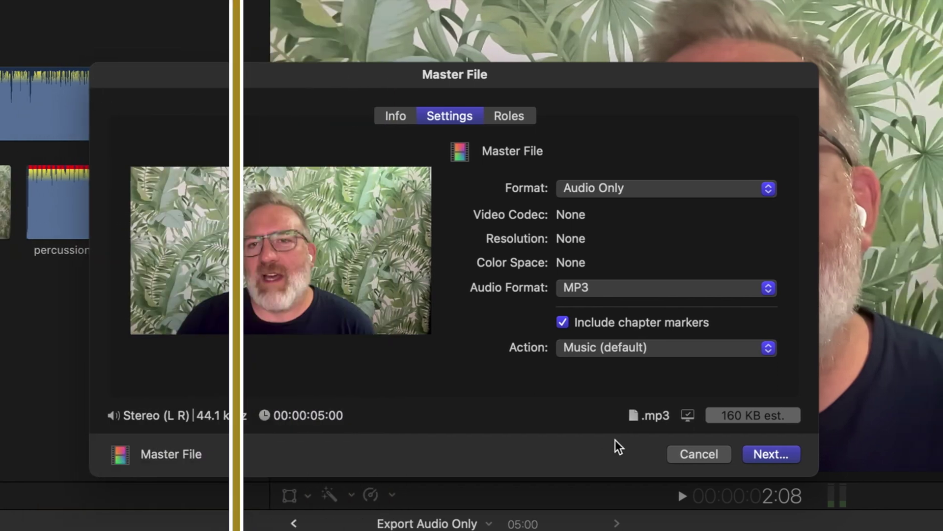
# - Name the export 'Export Audio Only R01' and save the MP3
pyautogui.click(774, 455)
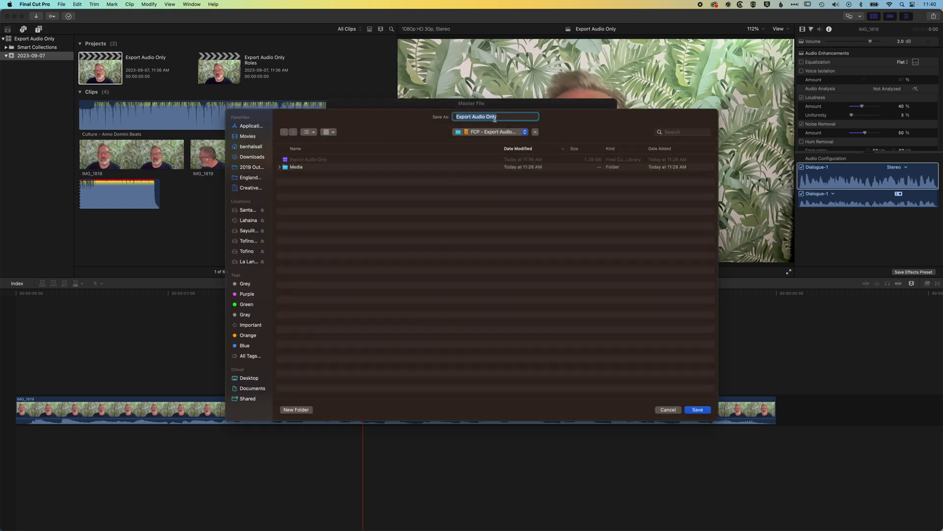
pyautogui.click(495, 119)
pyautogui.write('R01')
pyautogui.click(697, 410)
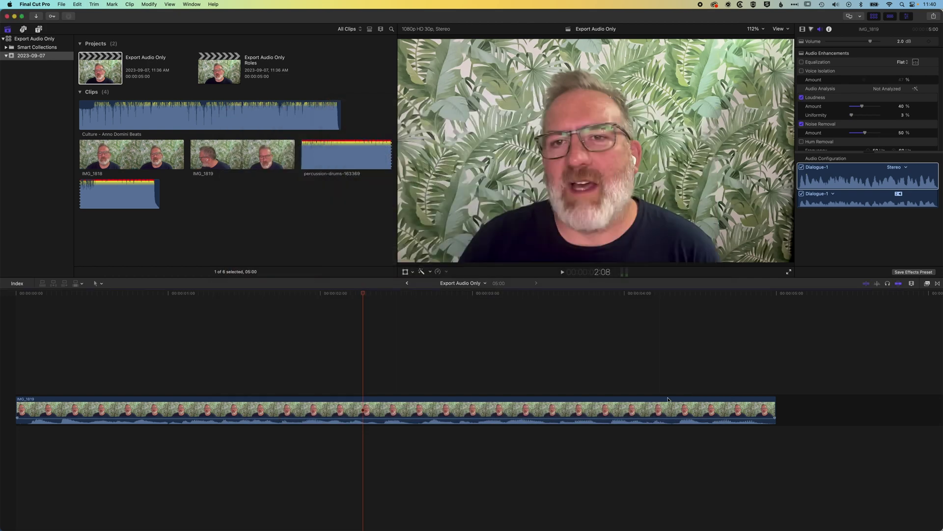
pyautogui.press('super+Tab')
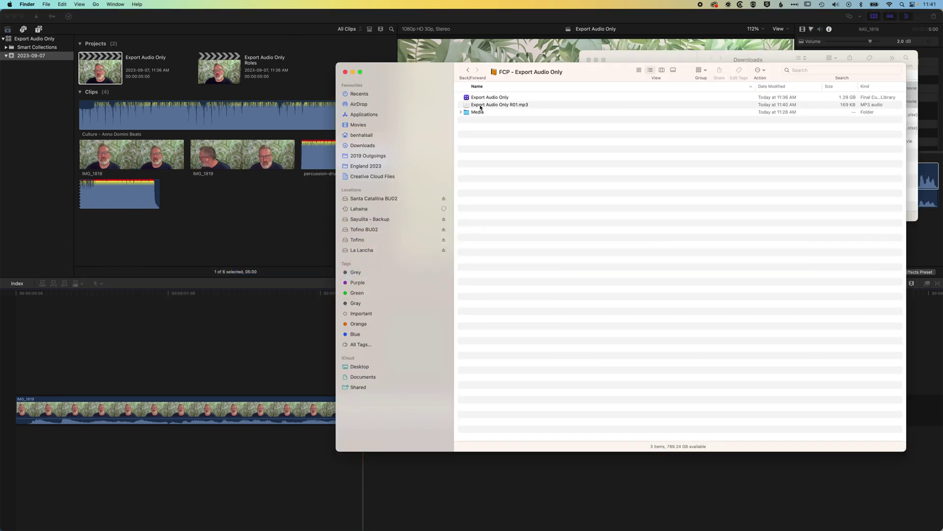
pyautogui.click(481, 106)
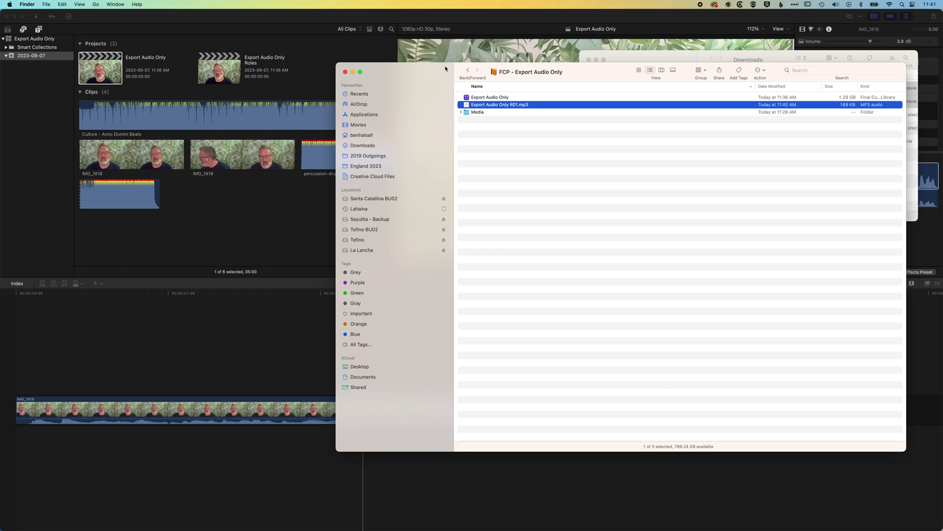
pyautogui.click(280, 20)
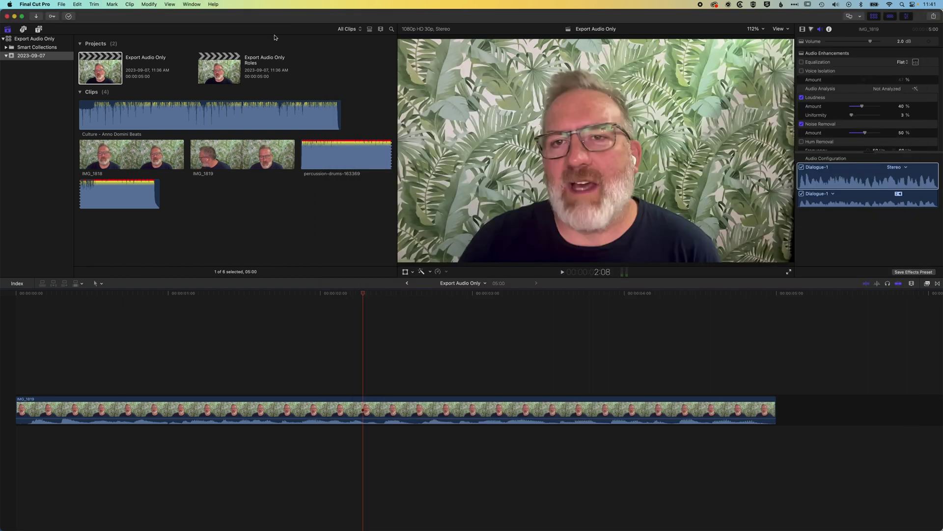
# - Open Export Audio Only Roles and select IMG_1819, then Culture - Anno Domini Beats, to check their roles
pyautogui.doubleClick(222, 68)
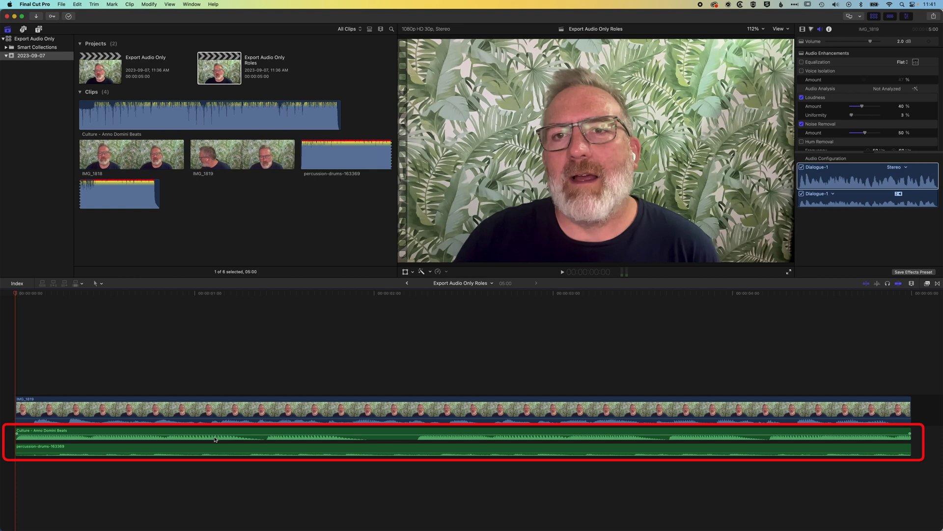
pyautogui.click(214, 420)
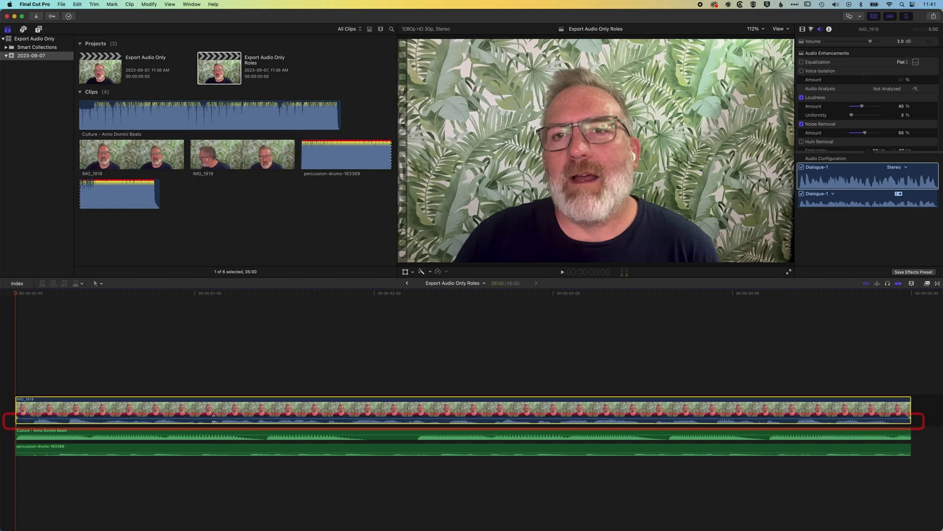
pyautogui.click(359, 433)
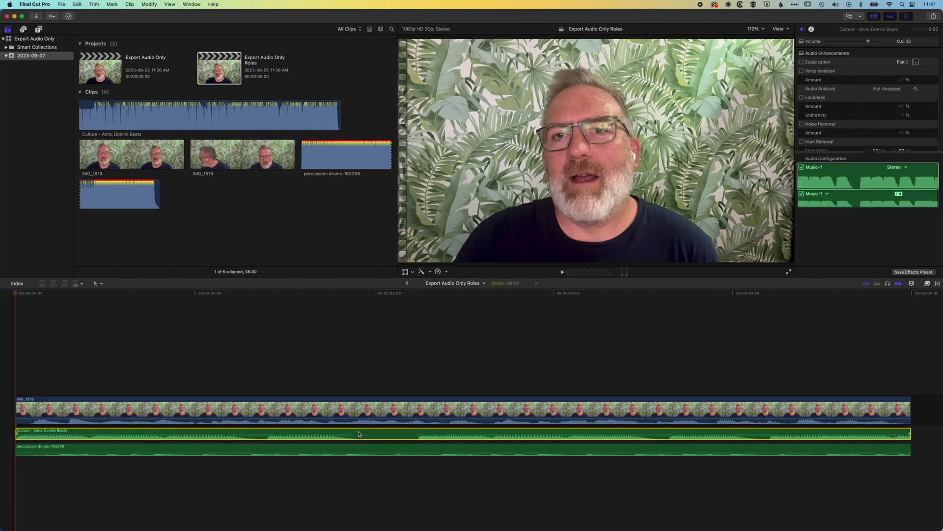
# - Assign the Music role to the percussion-drums-163369 clip via Assign Audio Roles
pyautogui.rightClick(359, 434)
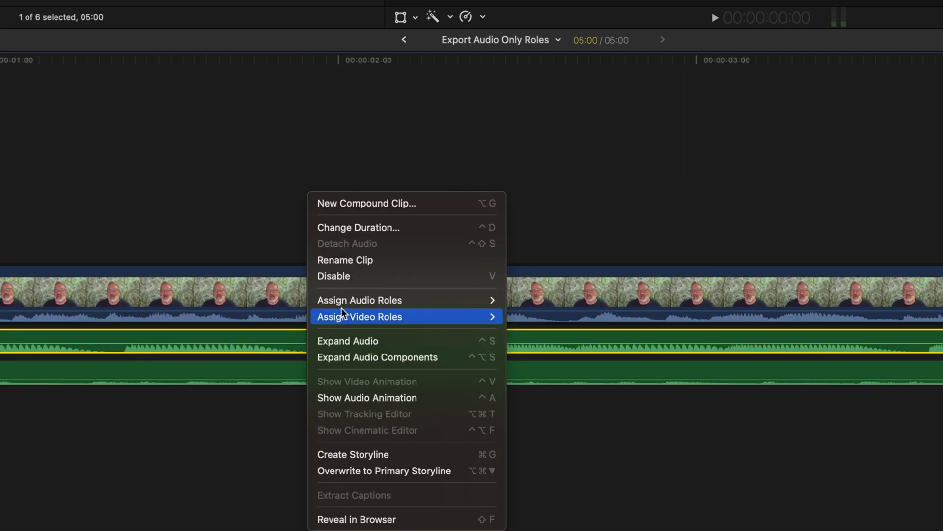
pyautogui.moveTo(376, 416)
pyautogui.moveTo(423, 317)
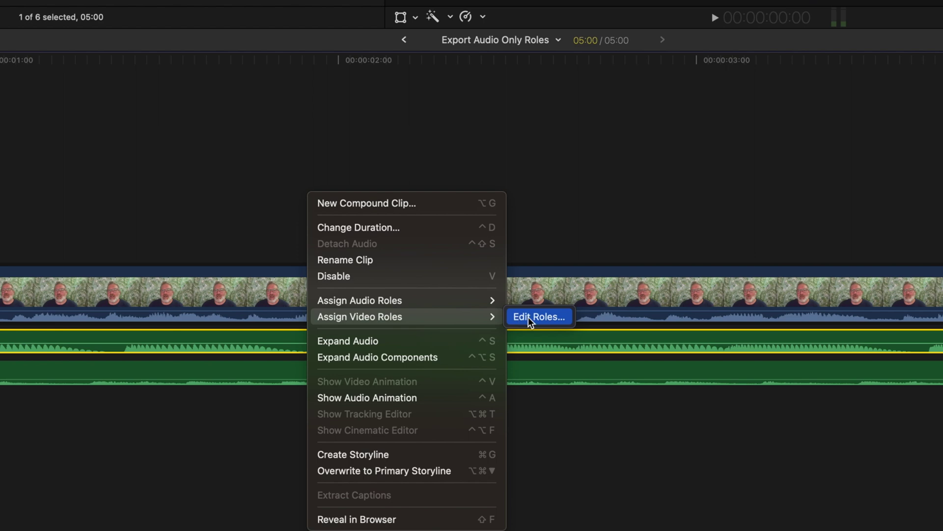
pyautogui.moveTo(447, 299)
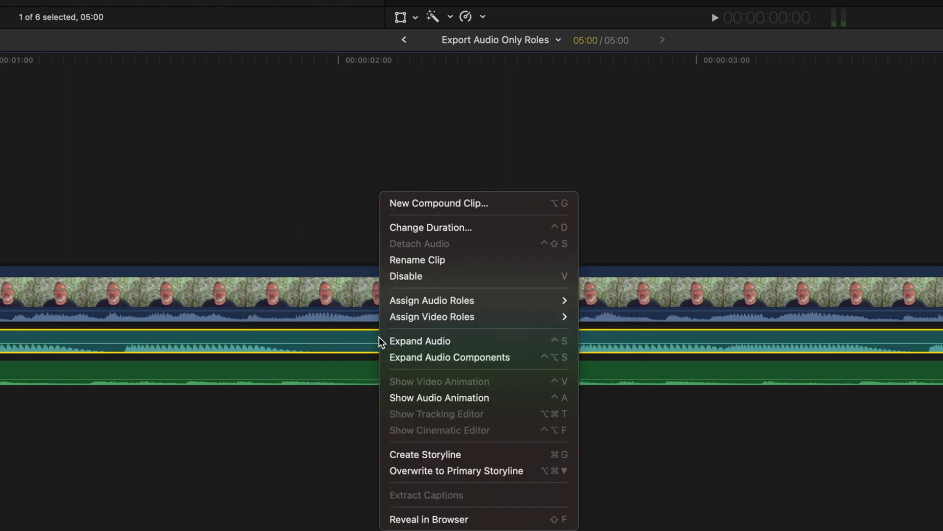
pyautogui.moveTo(421, 300)
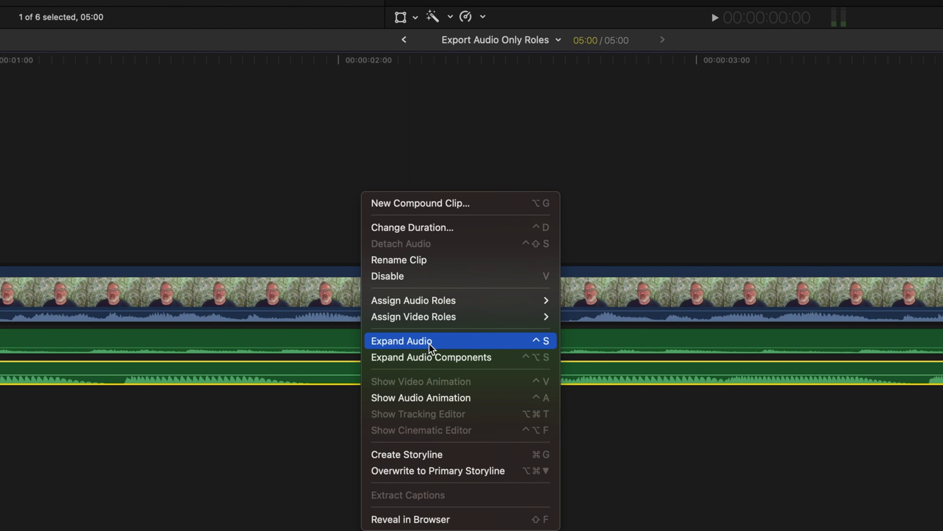
pyautogui.moveTo(438, 315)
pyautogui.moveTo(452, 300)
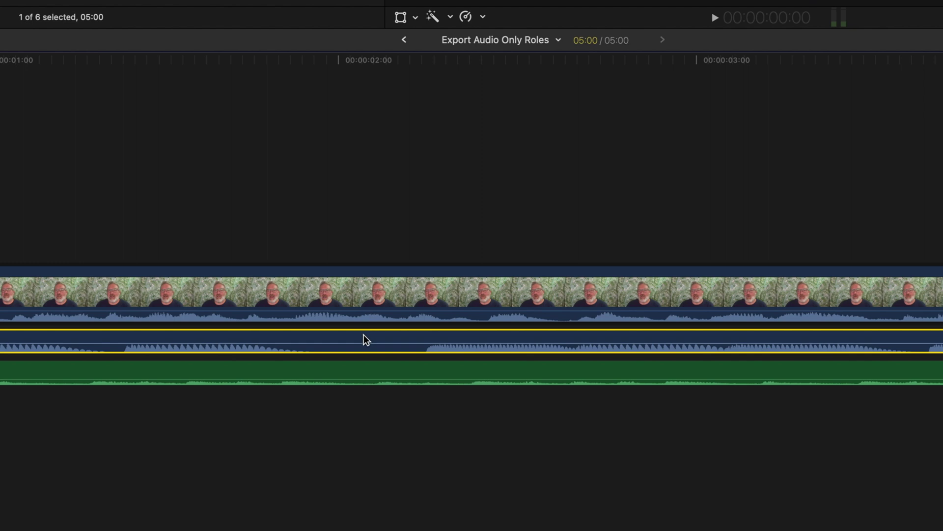
pyautogui.rightClick(364, 335)
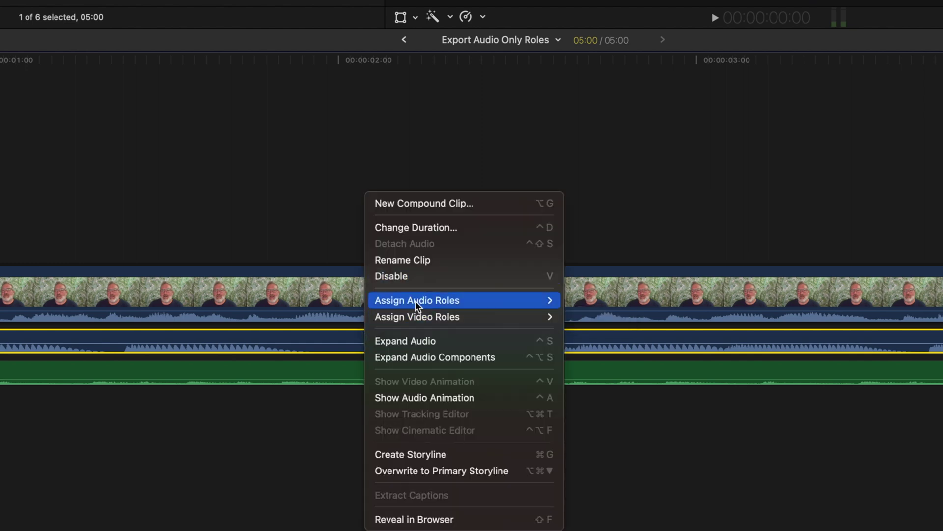
pyautogui.moveTo(415, 301)
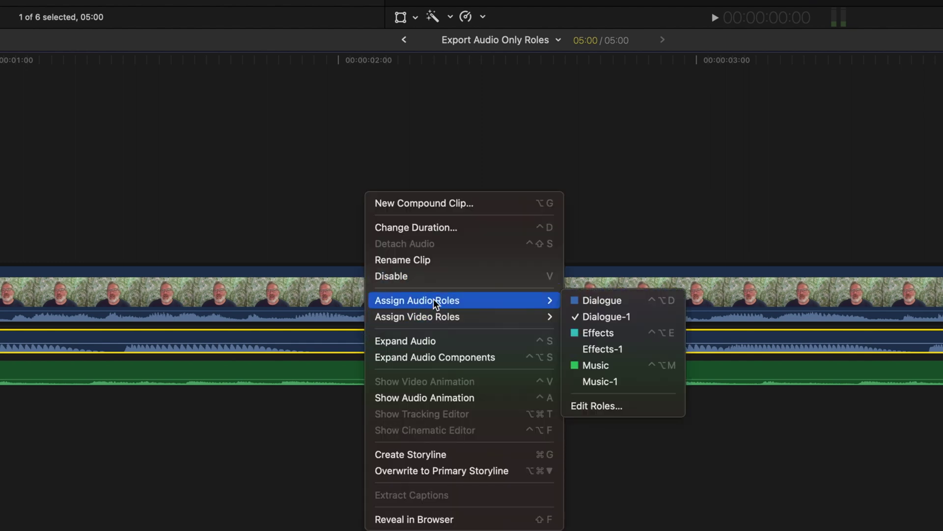
pyautogui.click(596, 361)
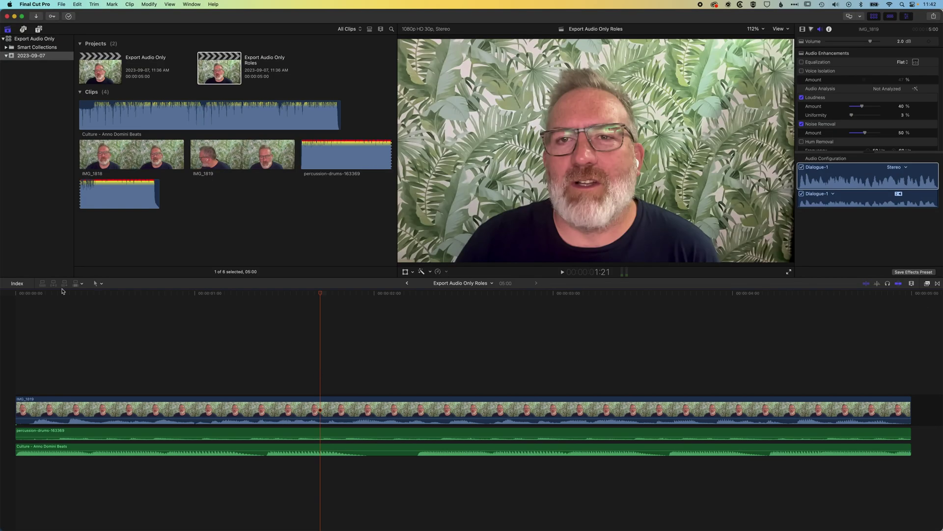
# - In the Index Roles list, uncheck Video and Dialogue, previewing the Music-only playback
pyautogui.click(18, 284)
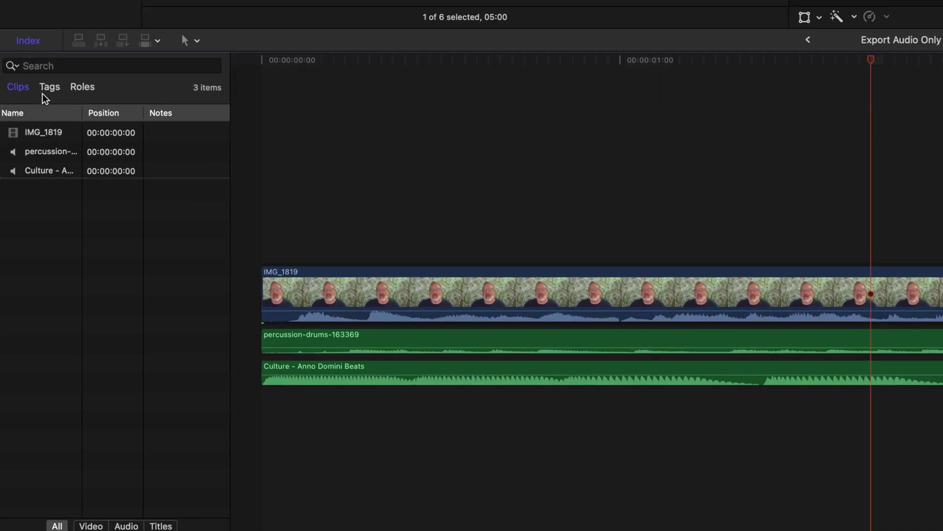
pyautogui.click(82, 88)
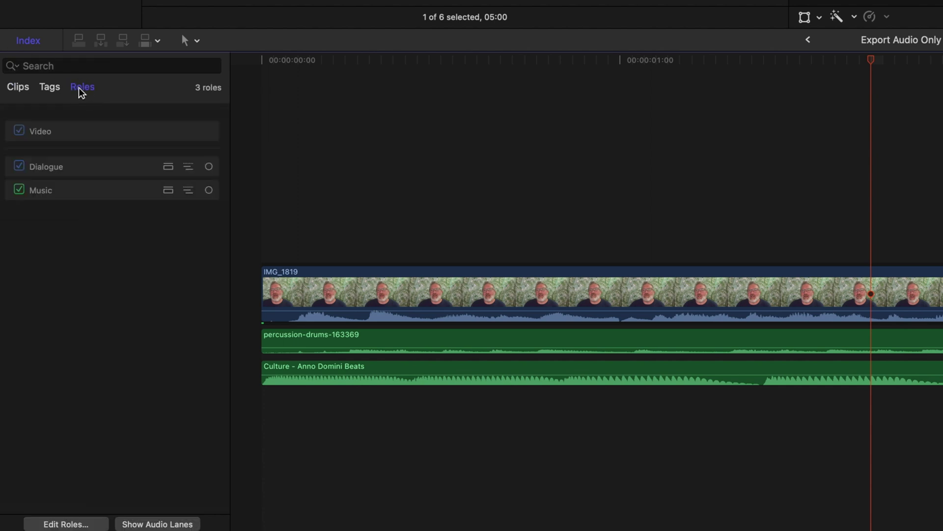
pyautogui.click(18, 131)
pyautogui.moveTo(884, 55); pyautogui.dragTo(927, 78)
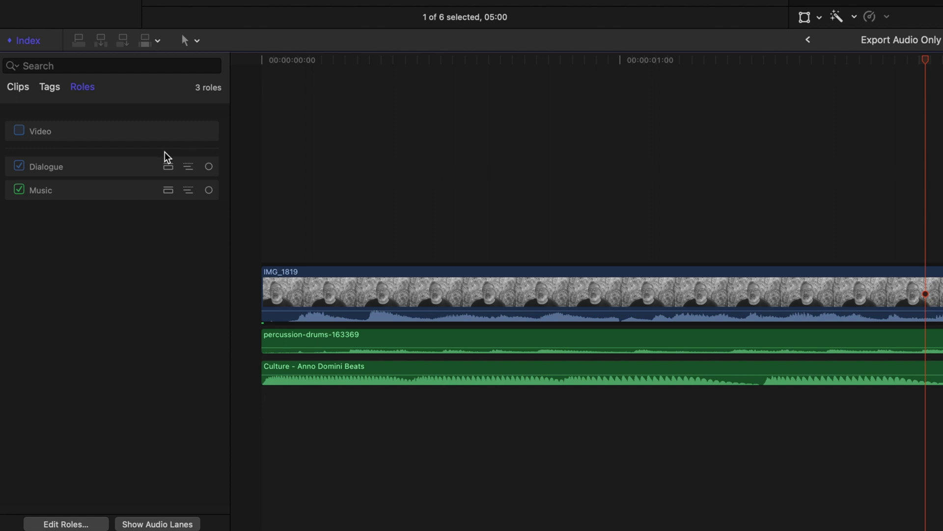
pyautogui.click(19, 166)
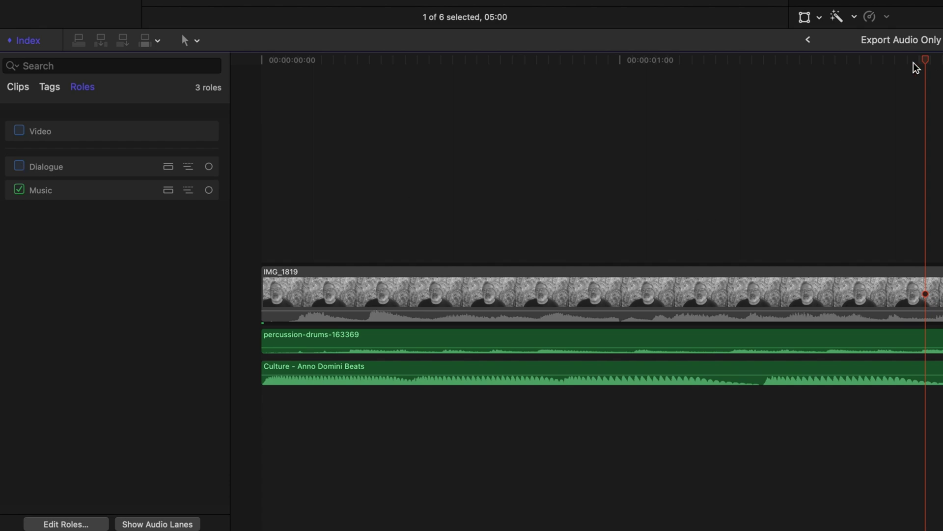
pyautogui.moveTo(917, 67)
pyautogui.mouseDown()
pyautogui.moveTo(647, 76)
pyautogui.moveTo(828, 83)
pyautogui.moveTo(924, 73)
pyautogui.mouseUp()
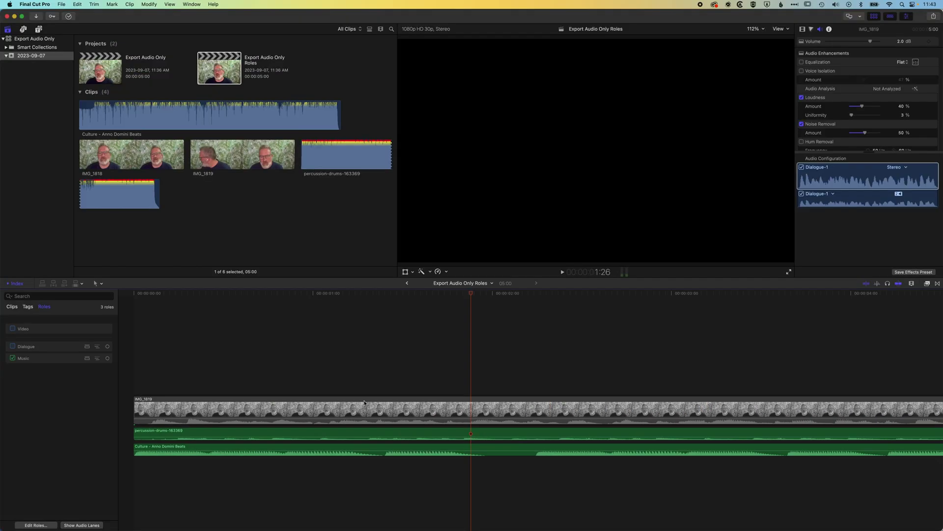
# - Select the percussion clip and start a Master File export, checking its Audio Only MP3 settings
pyautogui.click(352, 432)
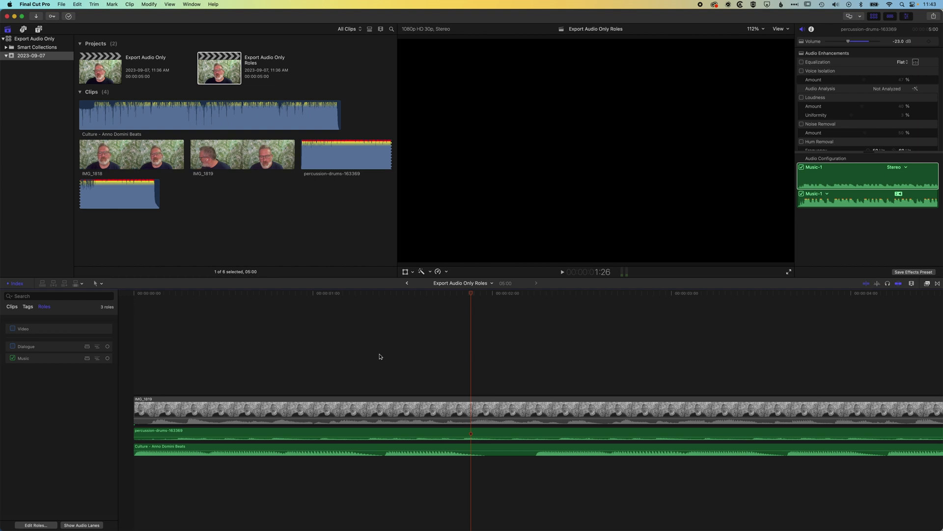
pyautogui.click(934, 17)
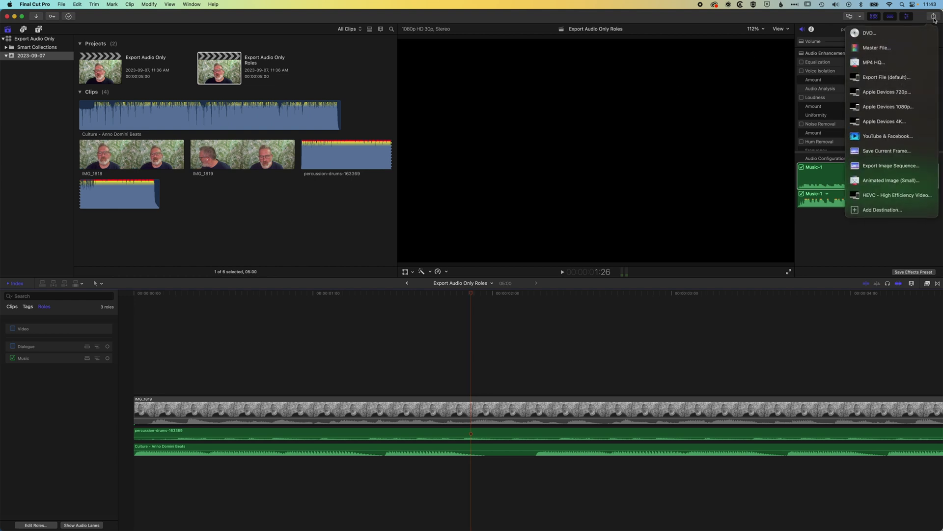
pyautogui.click(904, 51)
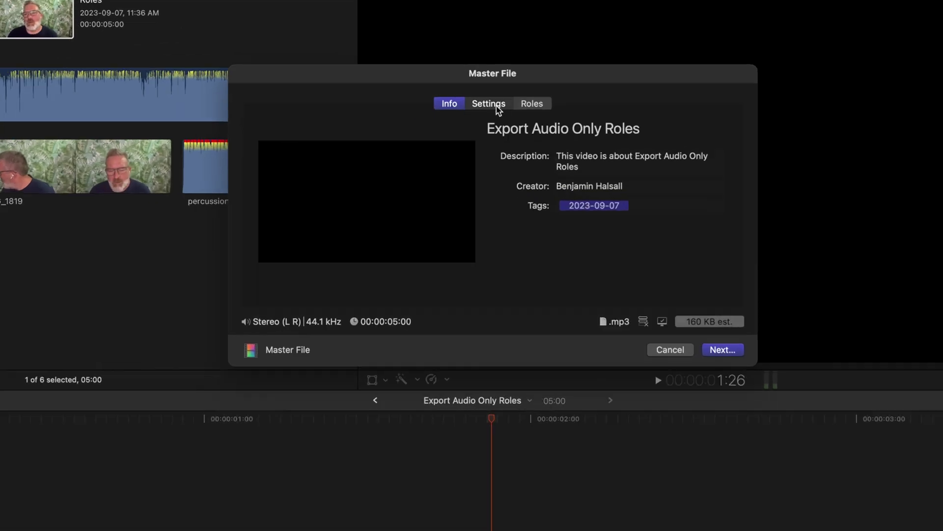
pyautogui.click(471, 122)
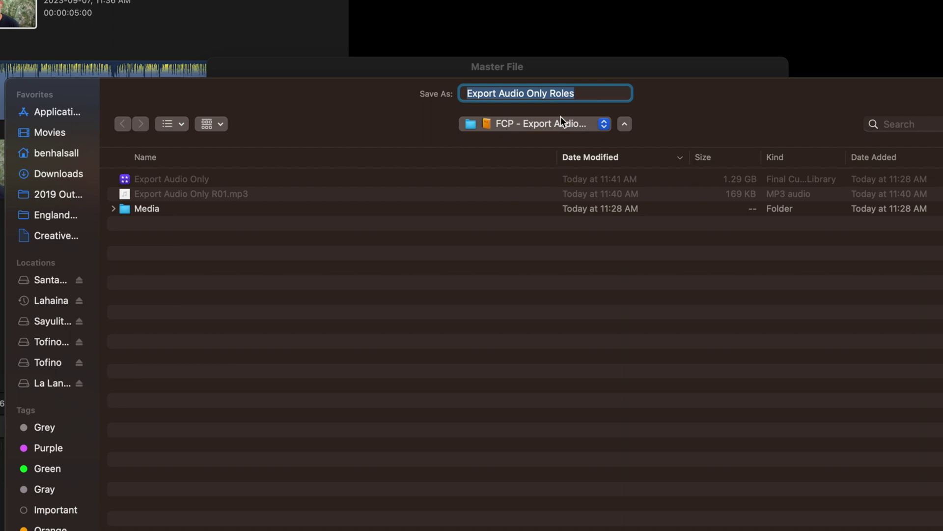
# - Extend the export's file name and save the MP3, then switch to Finder
pyautogui.click(584, 93)
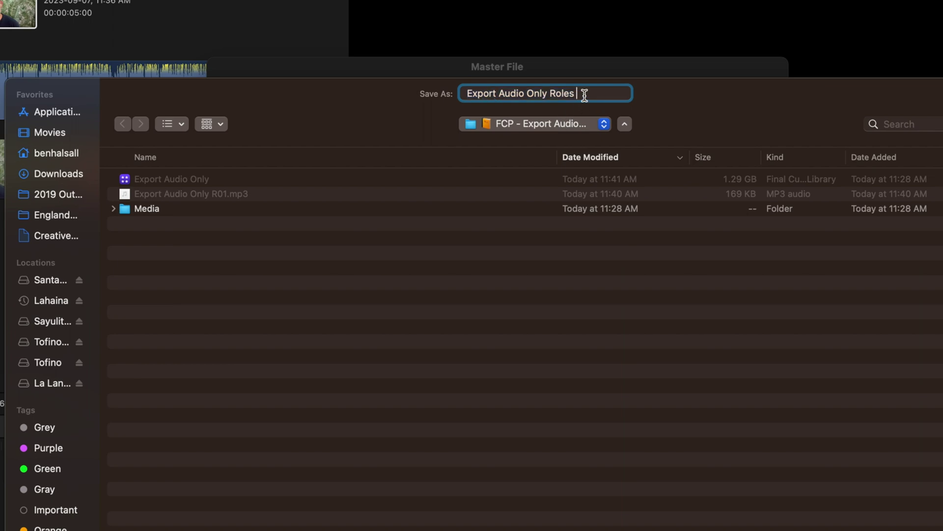
pyautogui.write('Master')
pyautogui.press('Escape')
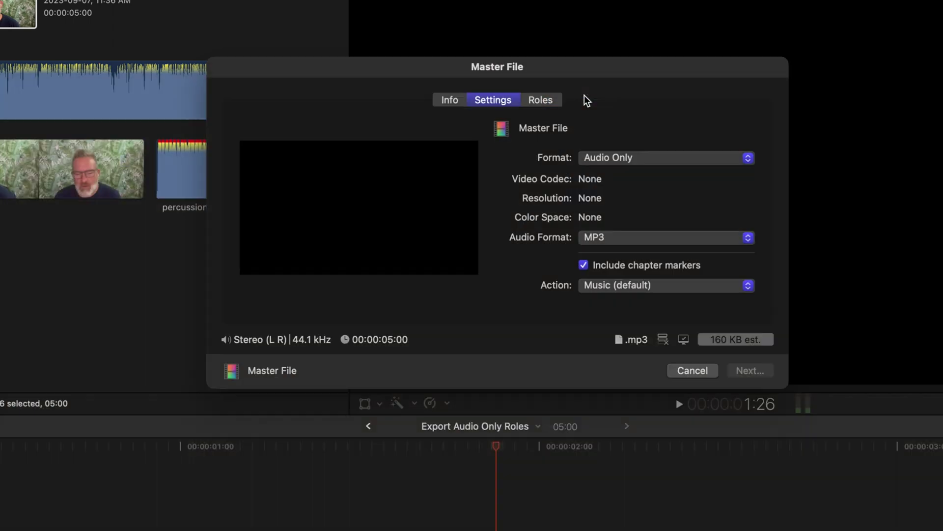
pyautogui.press('super+Tab')
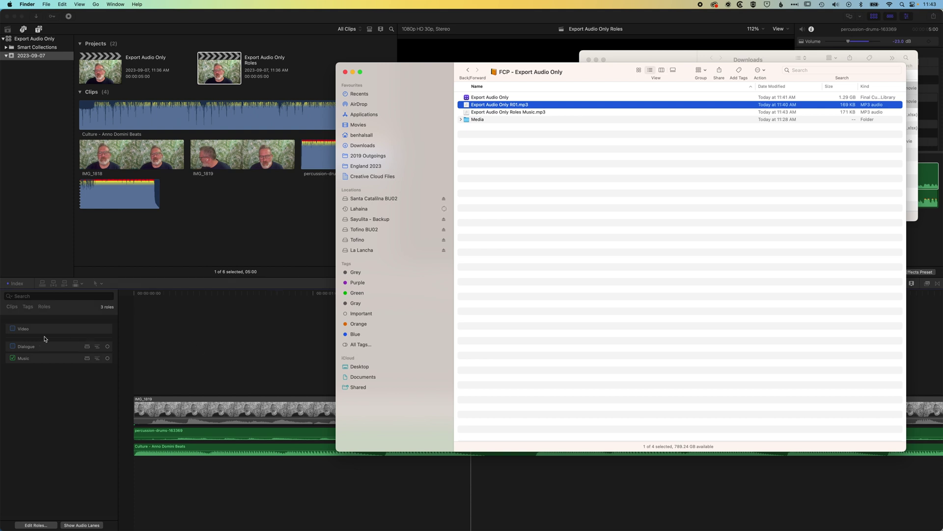
# - Confirm Export Audio Only Roles Music.mp3 is in the export folder, then return to Final Cut Pro
pyautogui.click(15, 327)
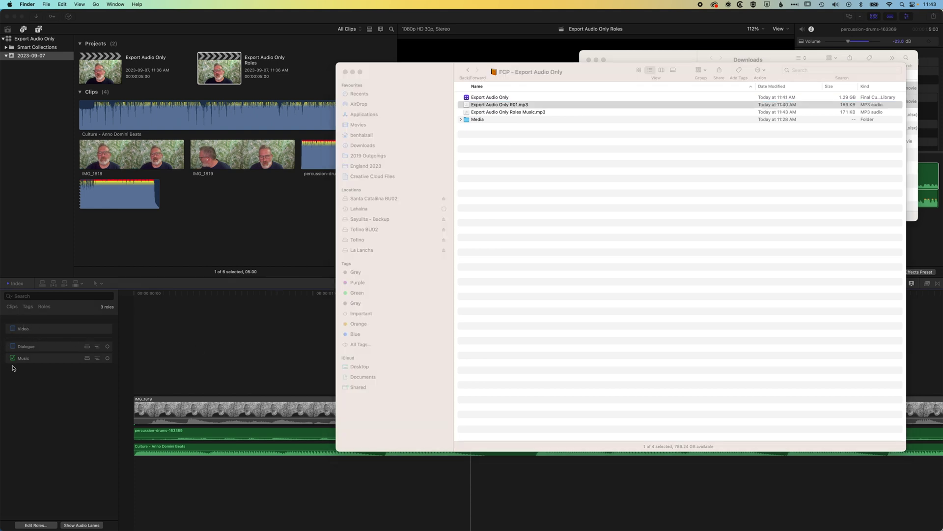